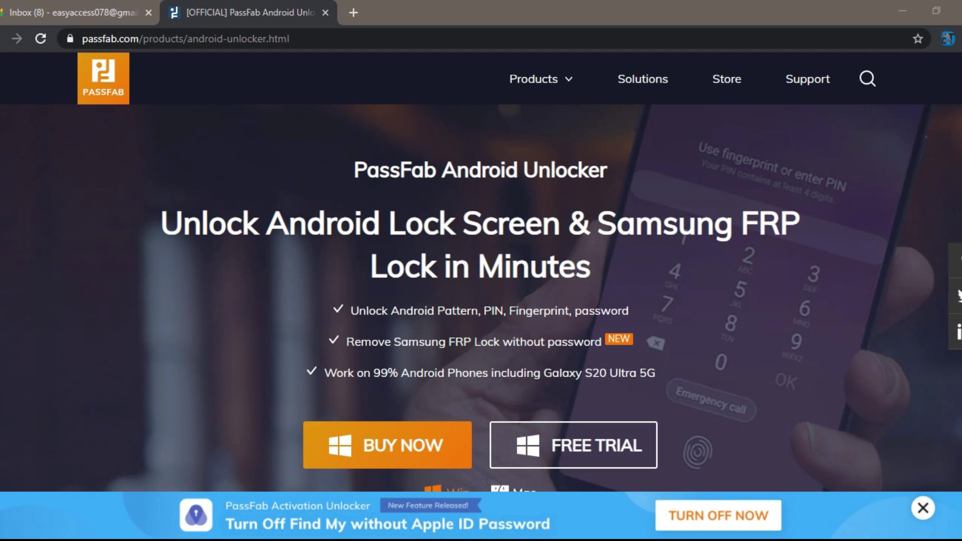
{"action": "scroll", "coordinate": [482, 272], "scroll_direction": "down", "scroll_amount": 1}
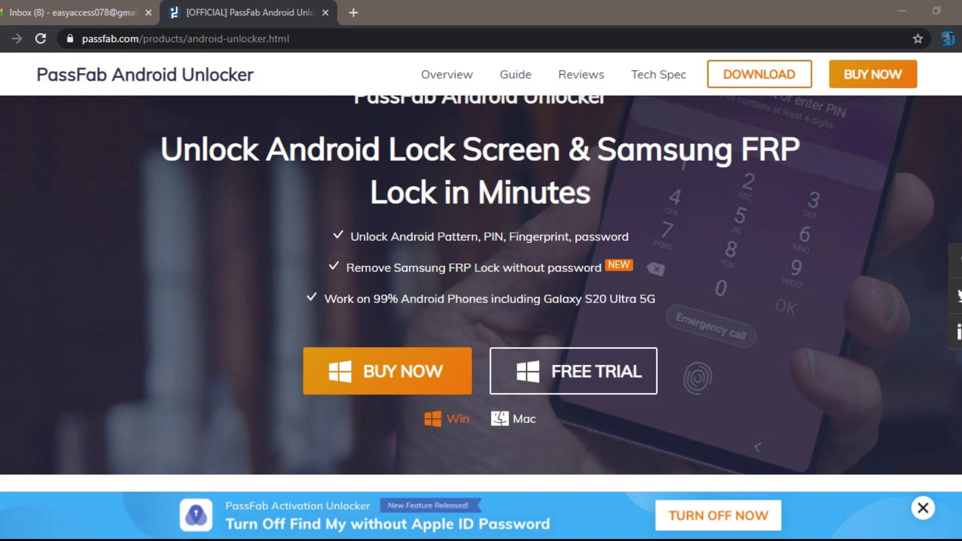
{"action": "scroll", "coordinate": [481, 294], "scroll_direction": "down", "scroll_amount": 5}
{"action": "scroll", "coordinate": [481, 293], "scroll_direction": "down", "scroll_amount": 5}
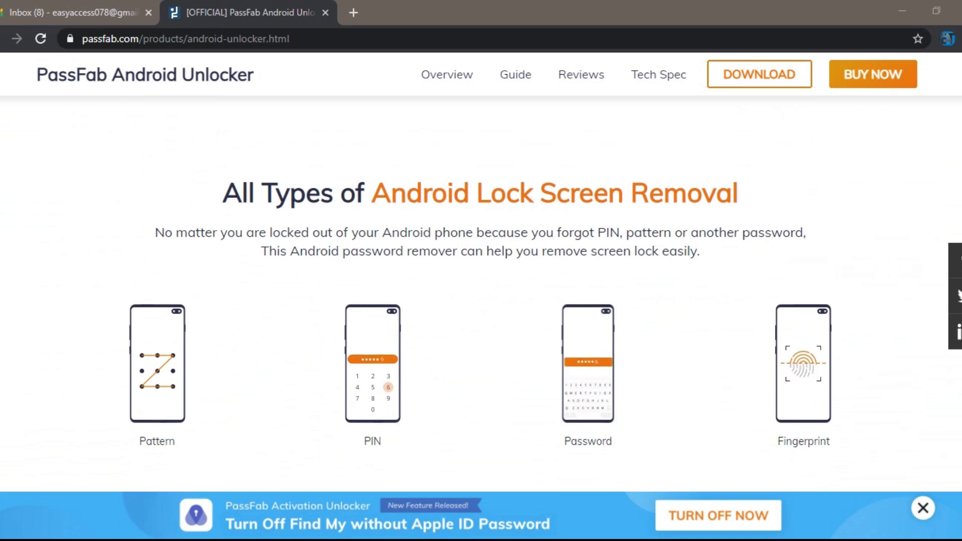
{"action": "scroll", "coordinate": [481, 293], "scroll_direction": "down", "scroll_amount": 1}
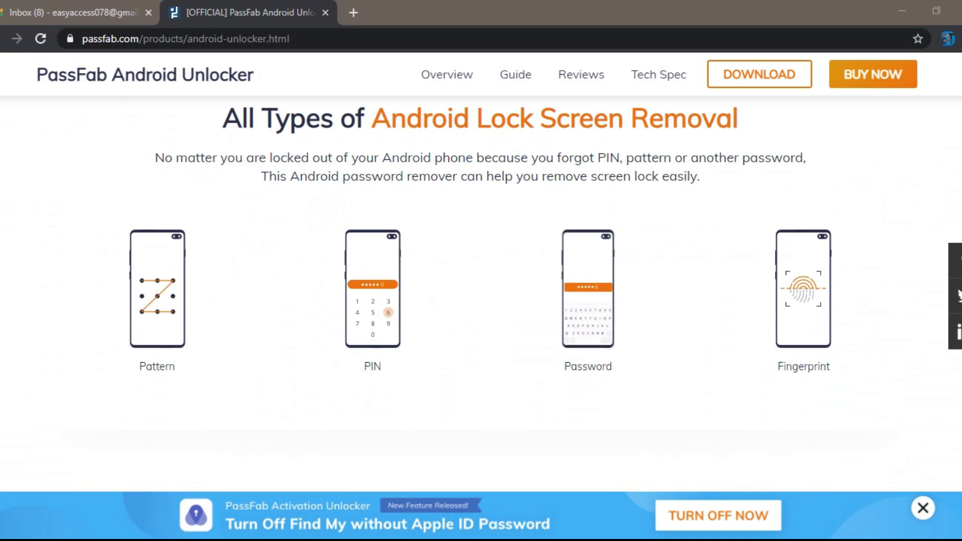
{"action": "scroll", "coordinate": [481, 293], "scroll_direction": "down", "scroll_amount": 5}
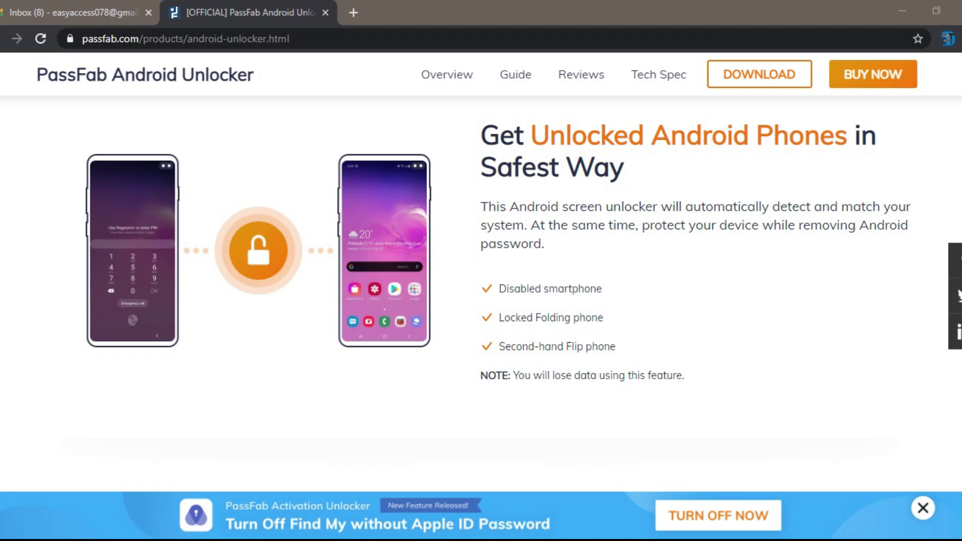
{"action": "scroll", "coordinate": [482, 294], "scroll_direction": "down", "scroll_amount": 5}
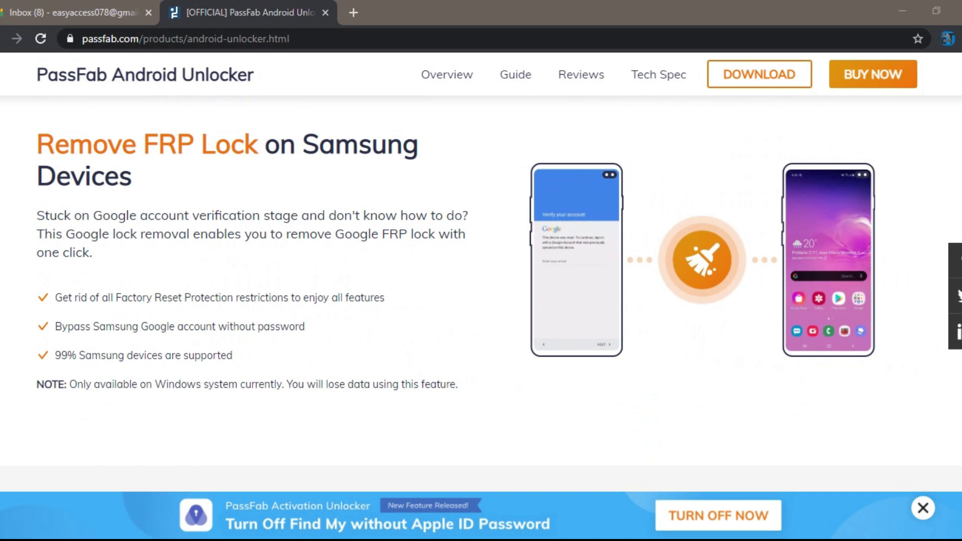
{"action": "scroll", "coordinate": [482, 293], "scroll_direction": "down", "scroll_amount": 5}
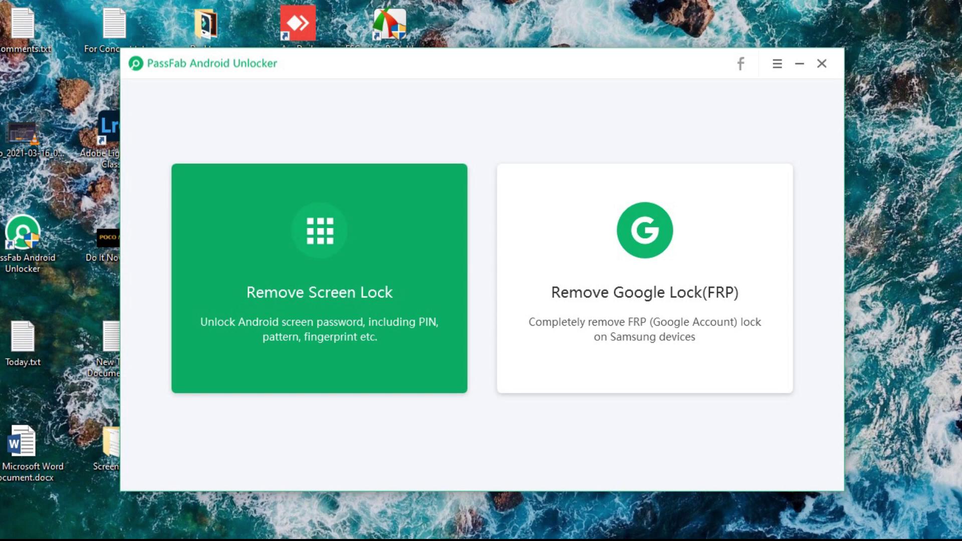
Choose Remove Screen Lock to reach the removal page for the Xiaomi device
{"action": "left_click", "coordinate": [320, 279]}
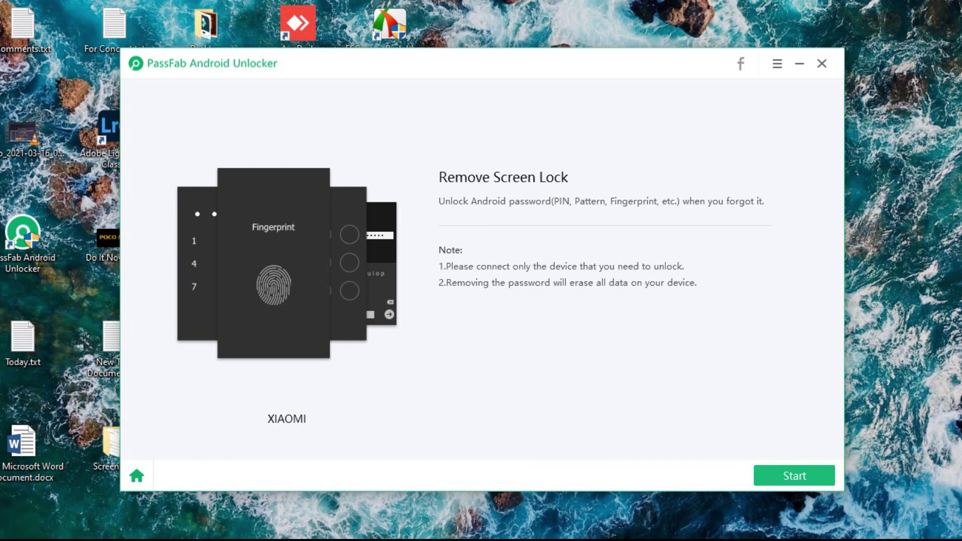
Start screen lock removal, bringing up the data-erase warning for the Xiaomi phone
{"action": "left_click", "coordinate": [795, 476]}
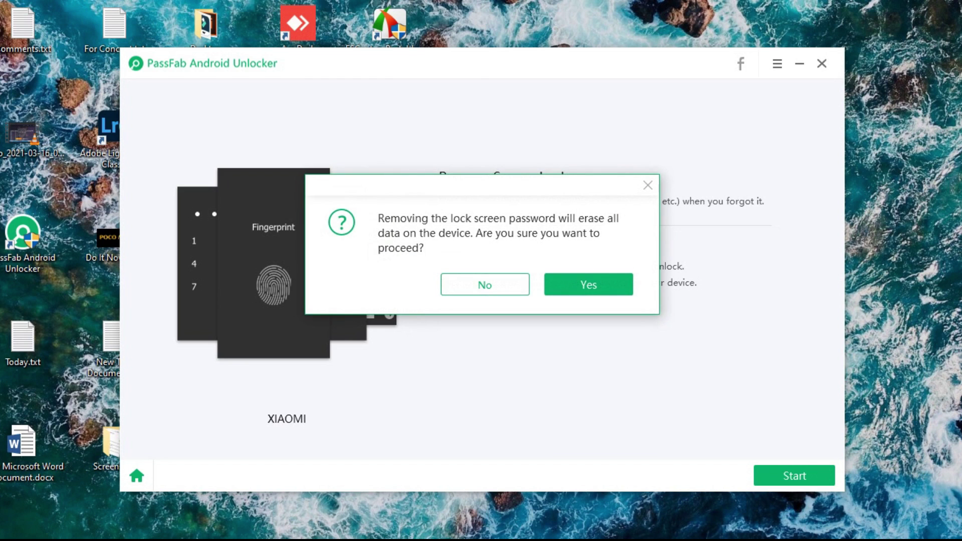
{"action": "mouse_move", "coordinate": [526, 184]}
{"action": "left_mouse_down"}
{"action": "mouse_move", "coordinate": [365, 351]}
{"action": "mouse_move", "coordinate": [423, 314]}
{"action": "mouse_move", "coordinate": [509, 174]}
{"action": "left_mouse_up"}
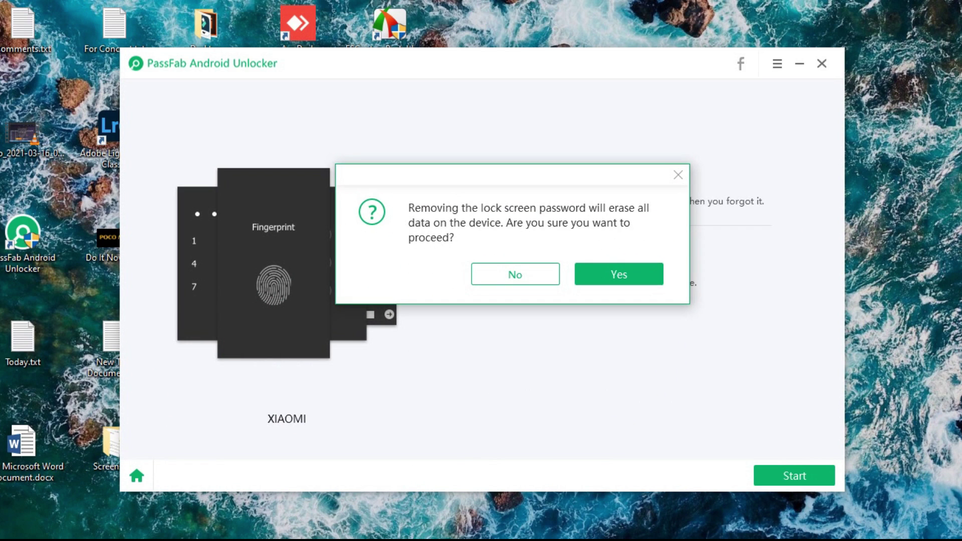
Confirm erasing all device data so removal proceeds toward recovery mode steps
{"action": "left_click", "coordinate": [619, 274]}
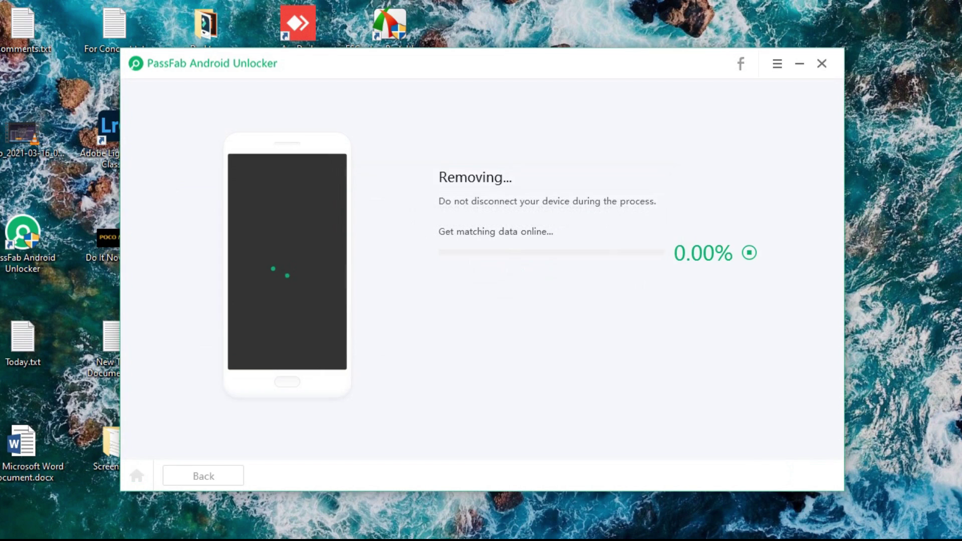